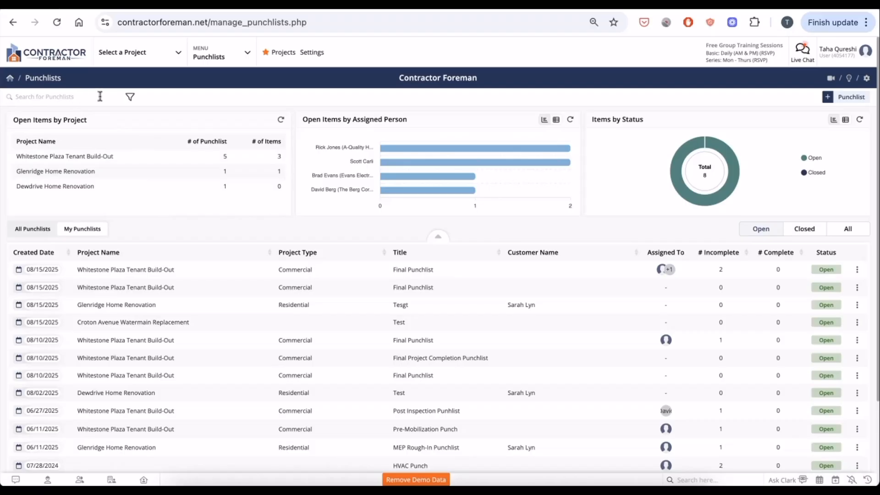
# - View the punchlist filter options, including the record status choices, and close the filter without applying changes
pyautogui.click(130, 97)
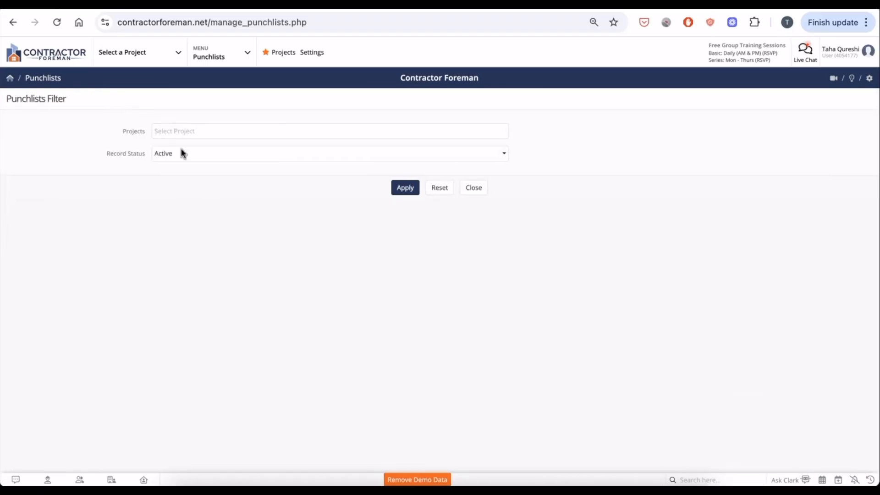
pyautogui.click(188, 149)
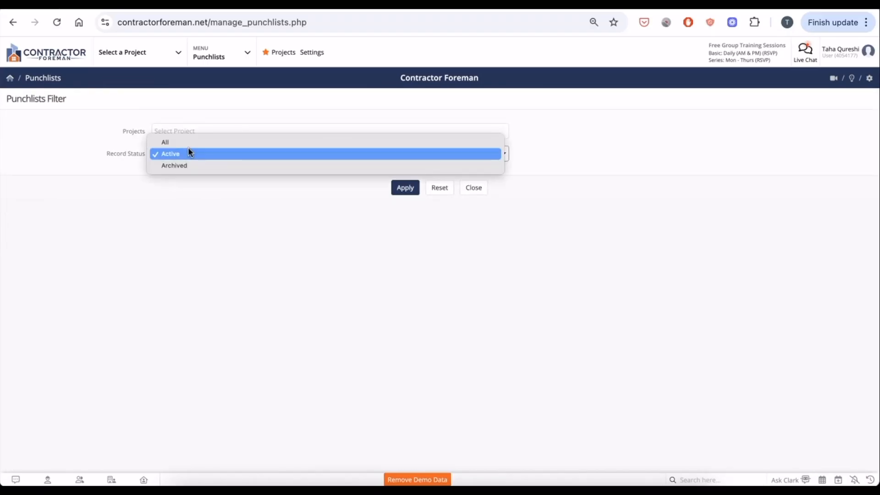
pyautogui.click(188, 212)
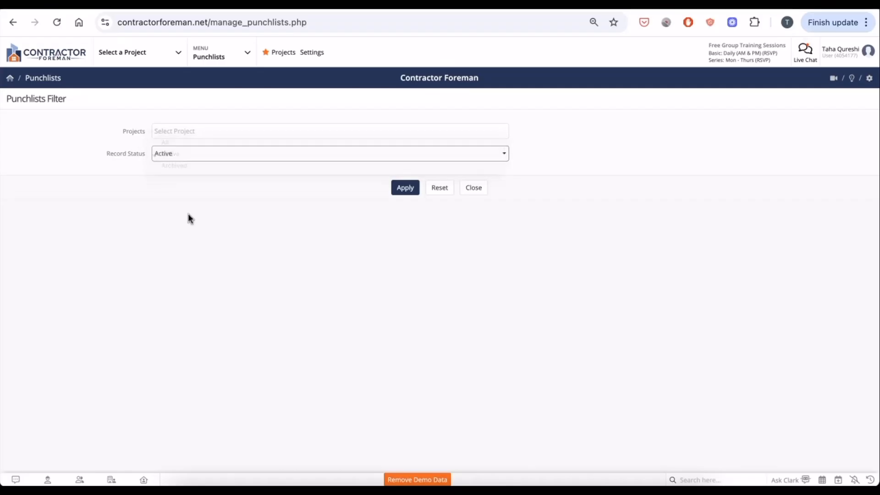
pyautogui.click(479, 193)
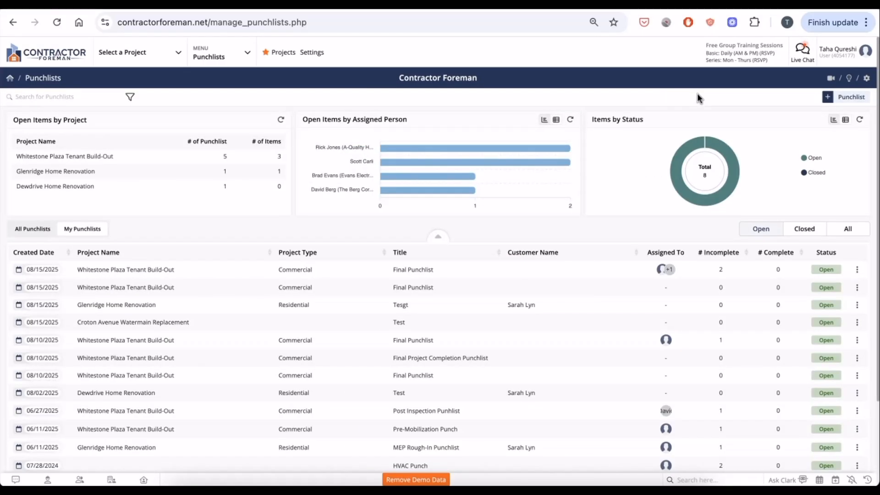
# - Open the punchlist training page and look through its video and list of how-to articles
pyautogui.click(830, 80)
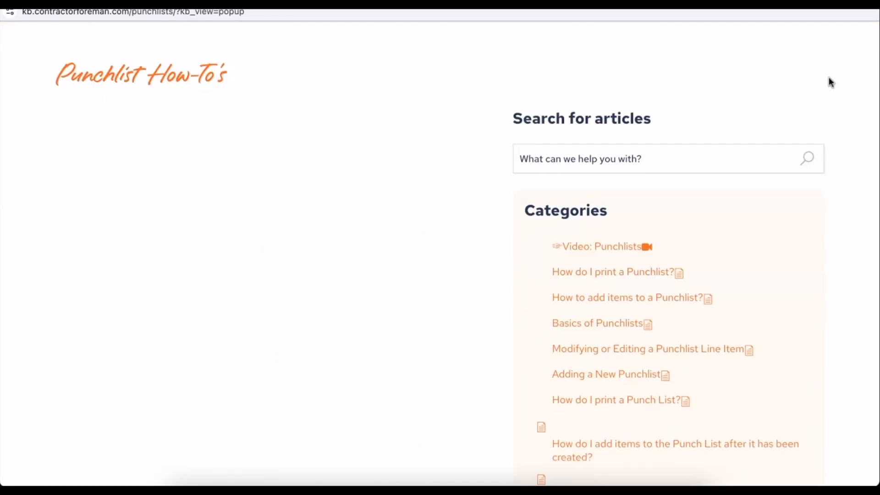
pyautogui.scroll(-2, 717, 108)
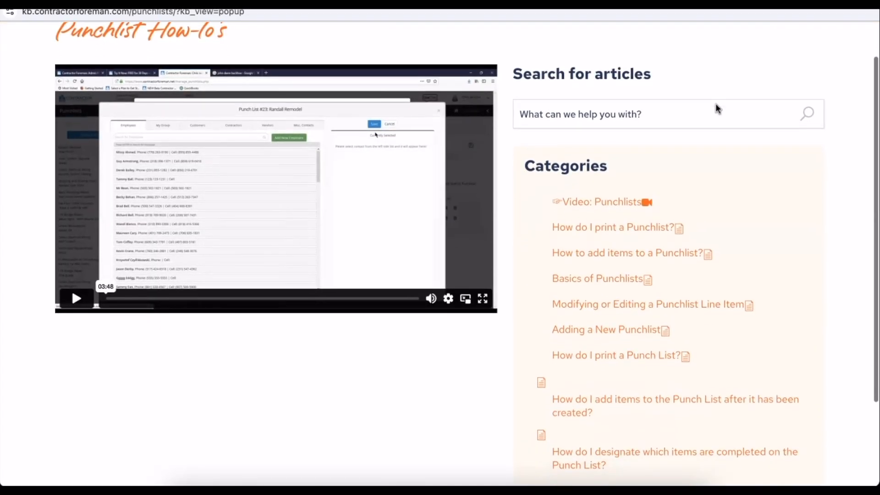
pyautogui.scroll(-4, 619, 212)
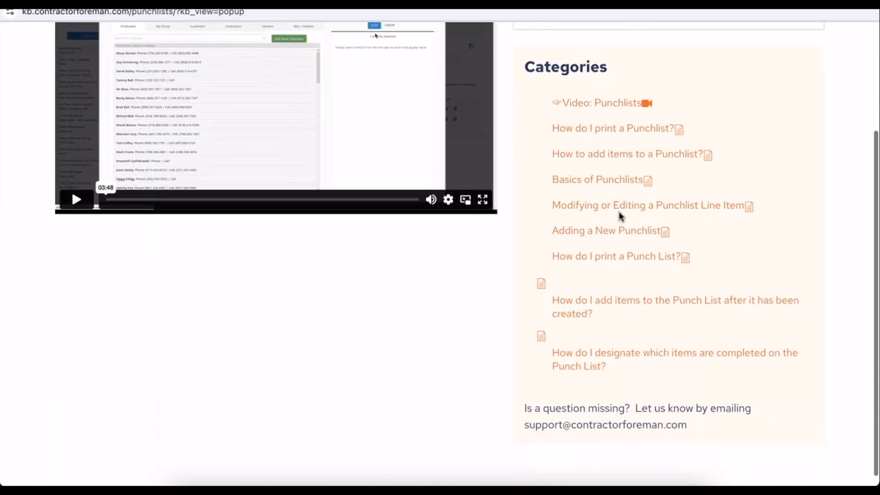
pyautogui.scroll(2, 619, 309)
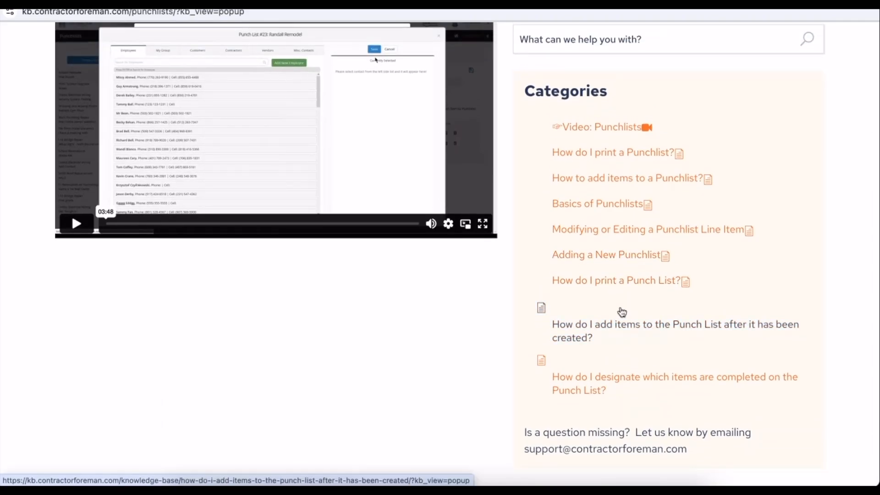
pyautogui.scroll(3, 622, 312)
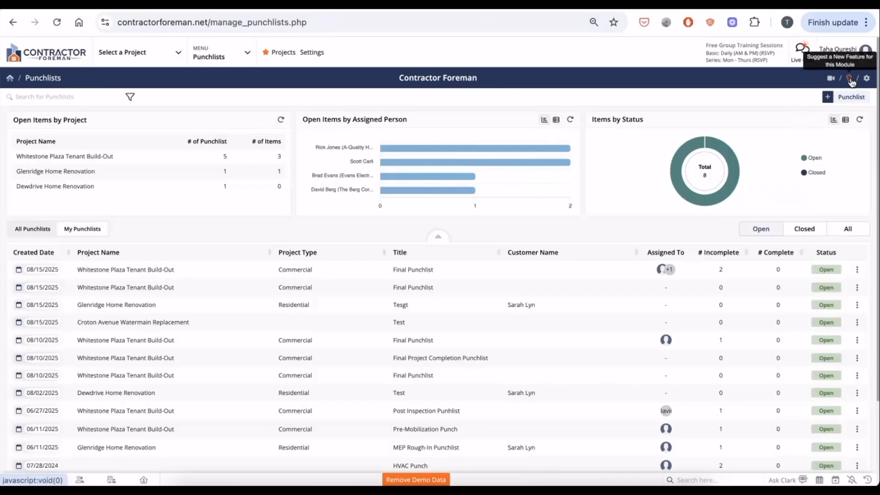
# - View the module's feature suggestion form and the Punchlists module settings, and close the settings
pyautogui.click(851, 81)
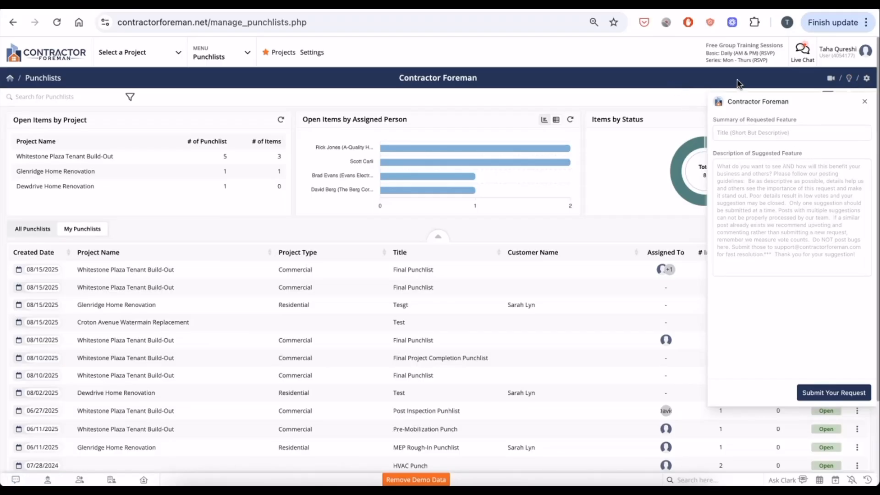
pyautogui.click(867, 80)
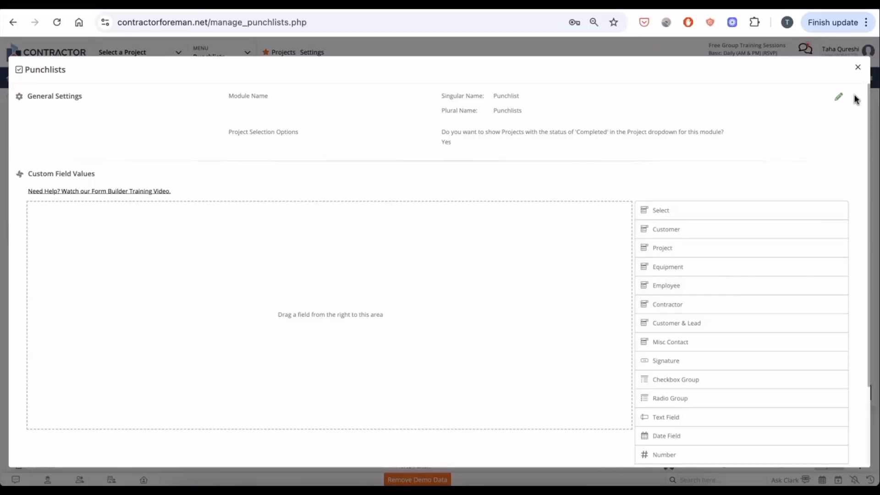
pyautogui.click(858, 68)
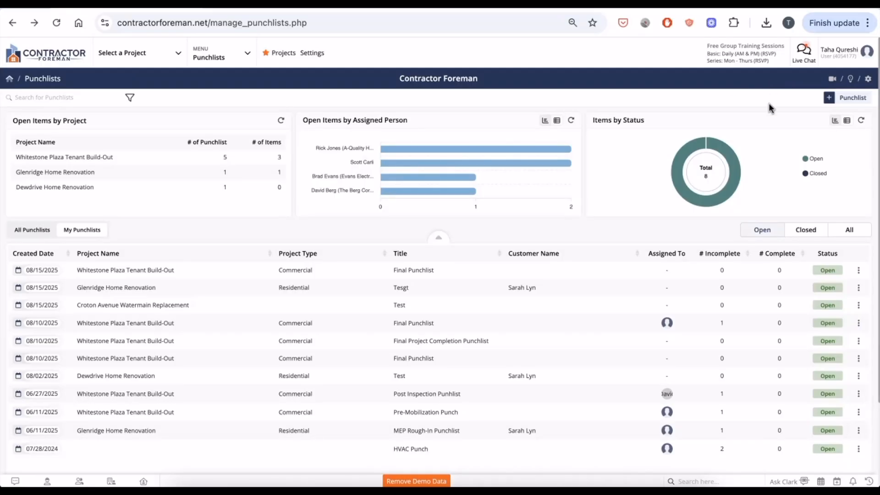
# - Start a new punchlist for the Whitestone Plaza Tenant Build-Out project with the title "Final Punchlist"
pyautogui.click(838, 102)
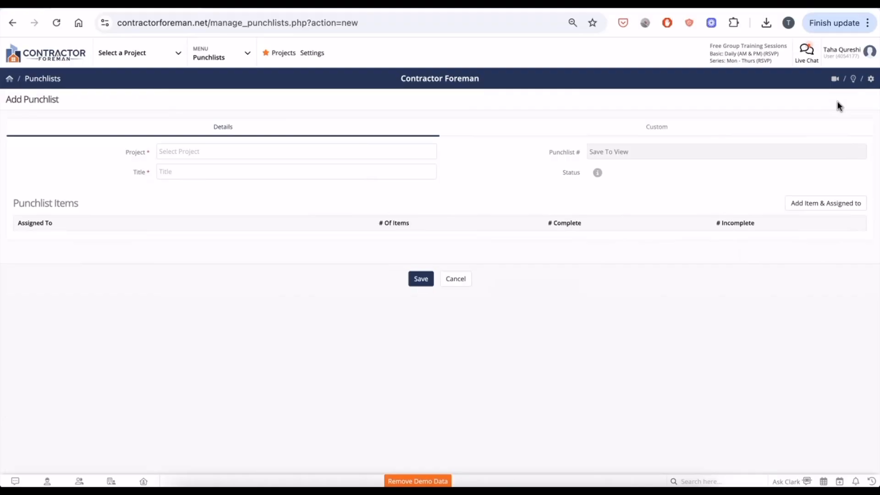
pyautogui.click(431, 153)
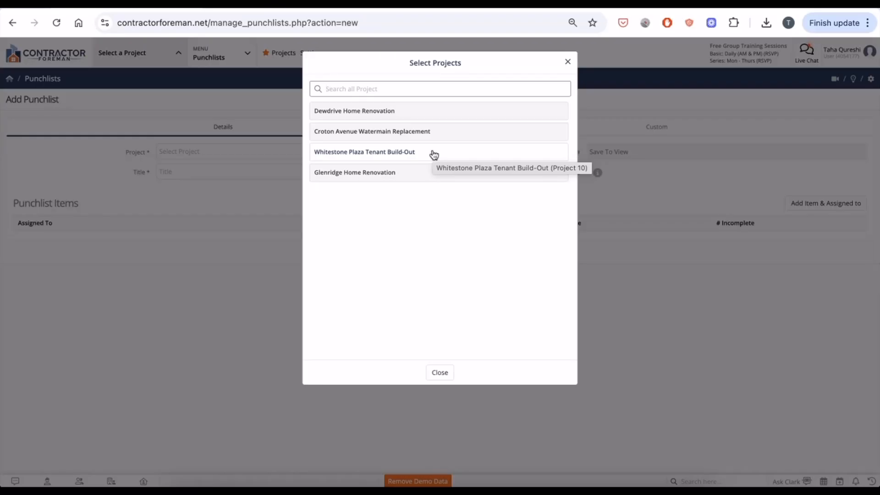
pyautogui.click(363, 160)
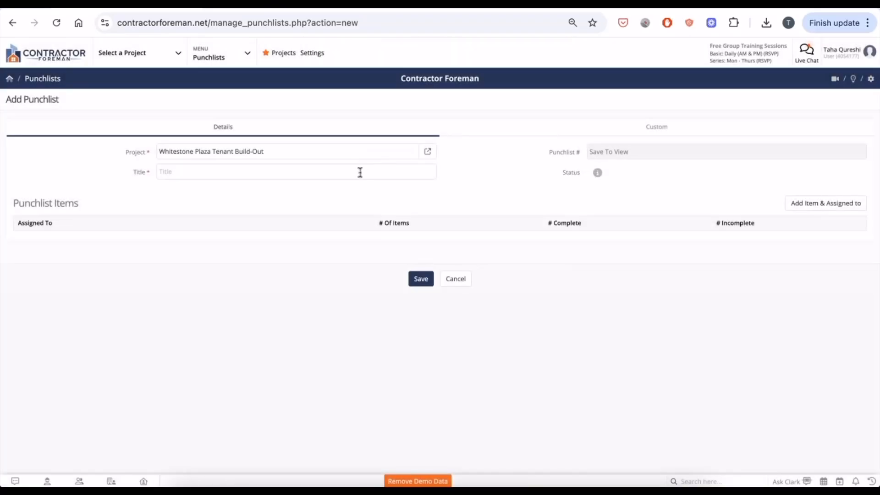
pyautogui.click(360, 172)
pyautogui.write('Fina')
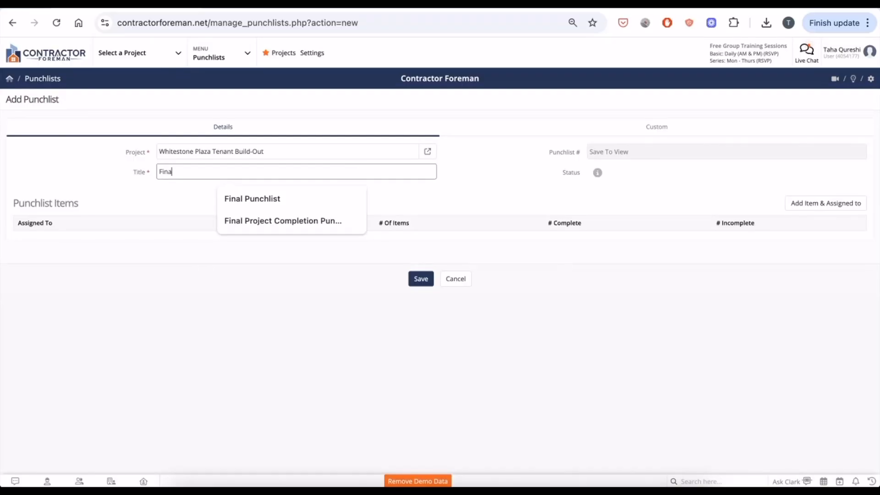
pyautogui.write('l Punchlist')
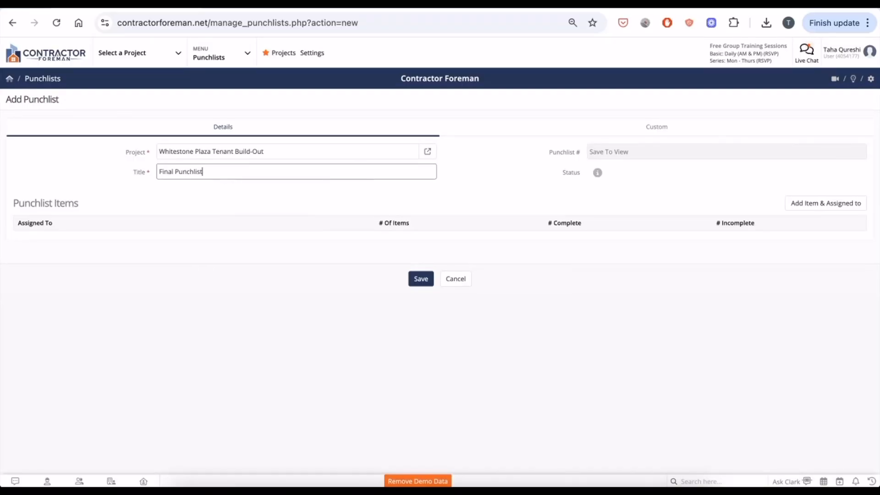
pyautogui.click(530, 191)
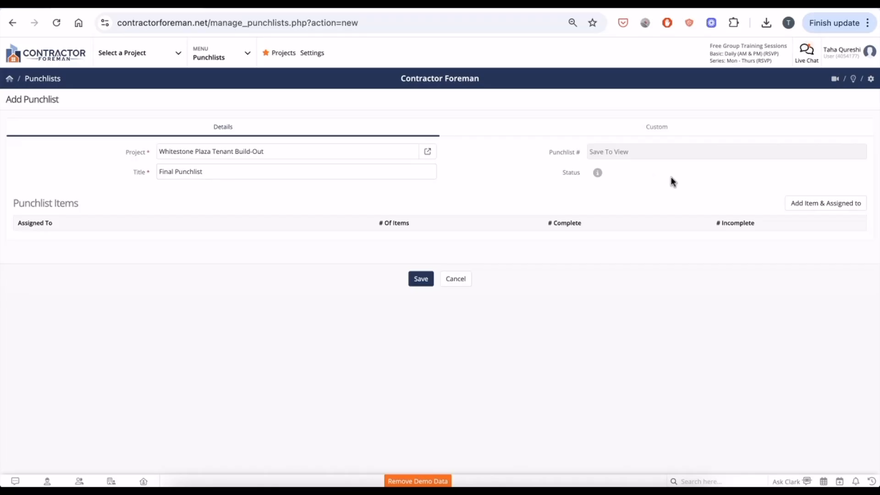
# - Add a punchlist item and assign it to the second employee in the contact list, a helper
pyautogui.click(802, 205)
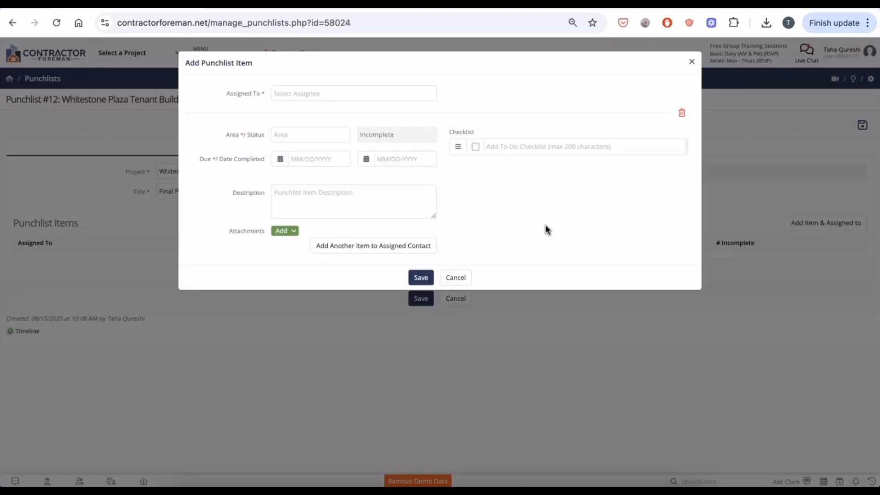
pyautogui.click(326, 94)
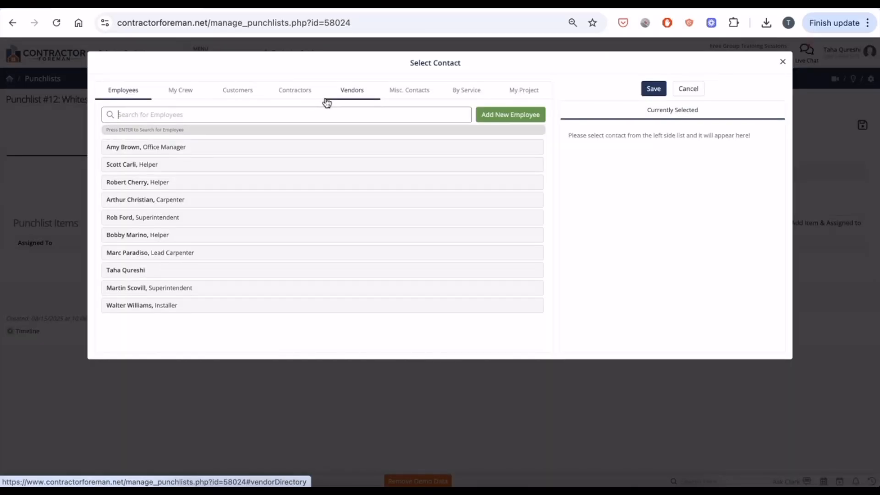
pyautogui.click(185, 94)
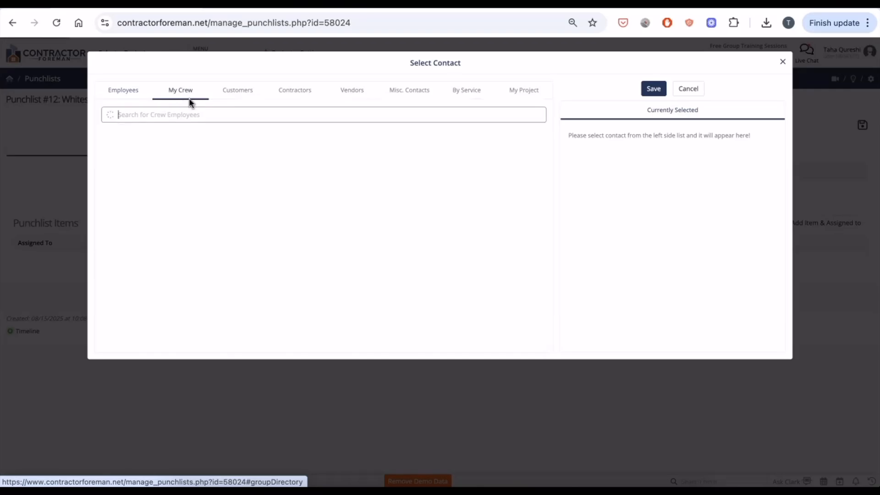
pyautogui.click(135, 91)
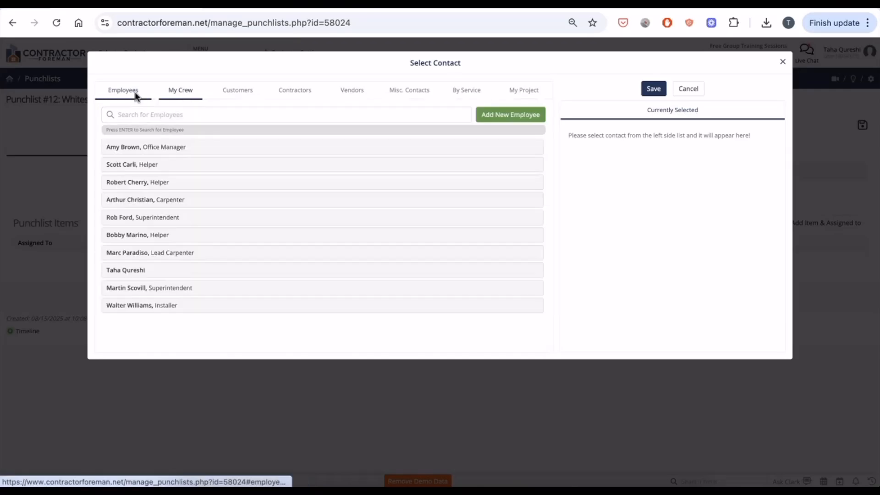
pyautogui.click(161, 166)
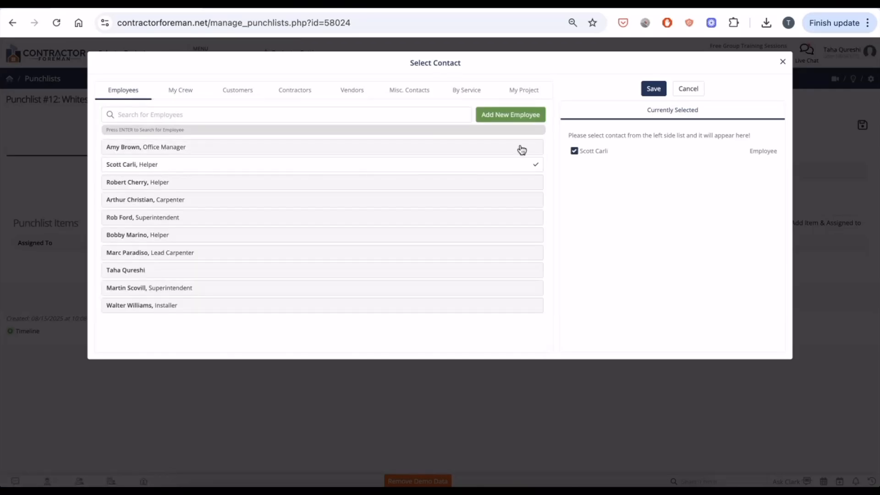
pyautogui.click(653, 89)
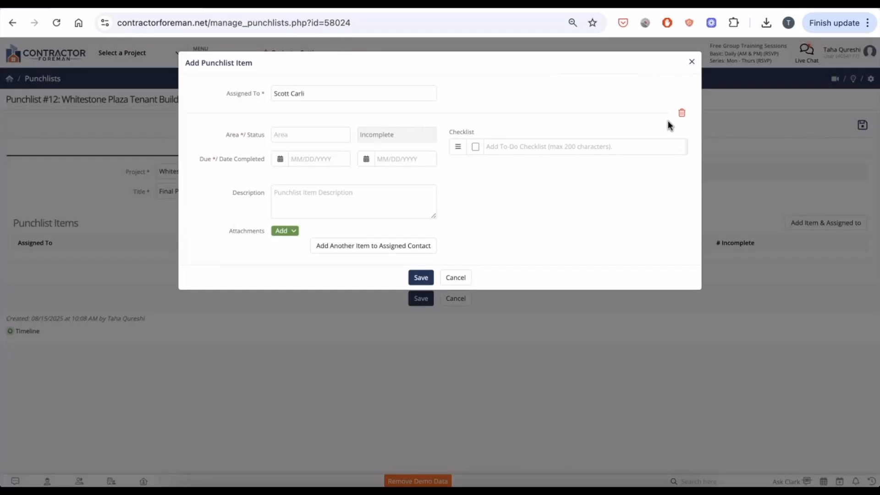
# - Set the item's area to Bedroom 2, its due date to 08/22/2025 and its description to "Damaged GFCI Outlet"
pyautogui.click(282, 136)
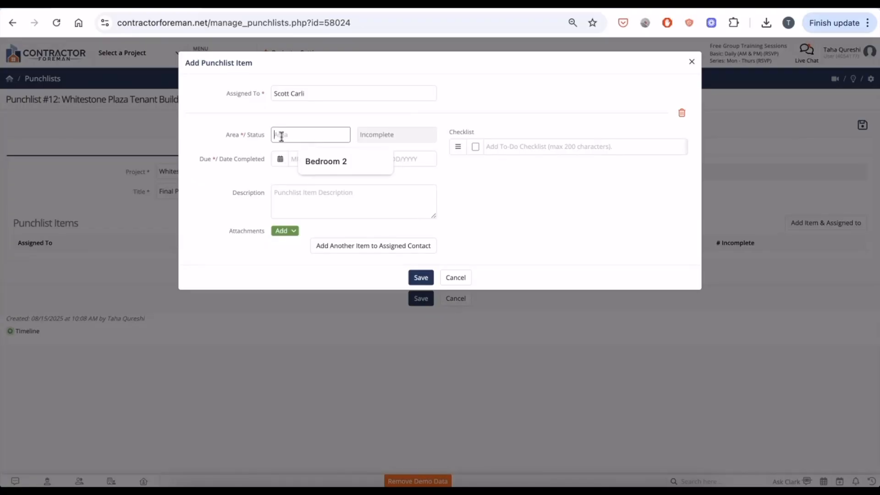
pyautogui.write('Bedroom 2')
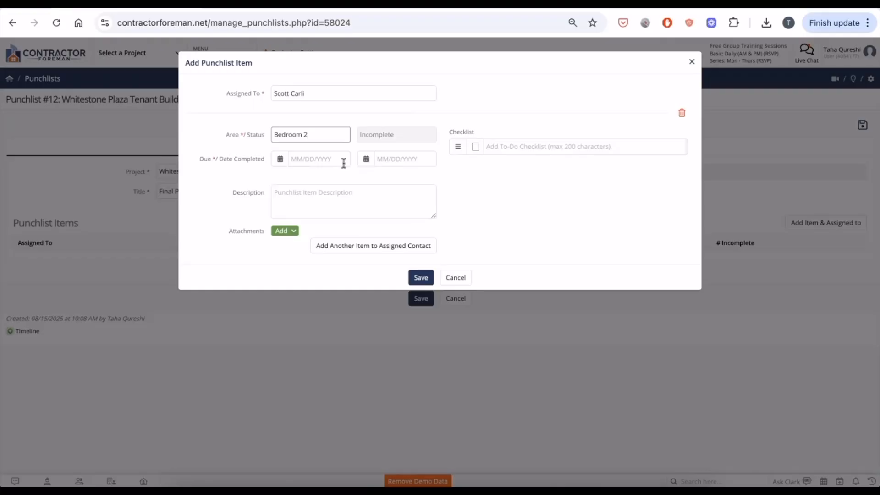
pyautogui.click(327, 161)
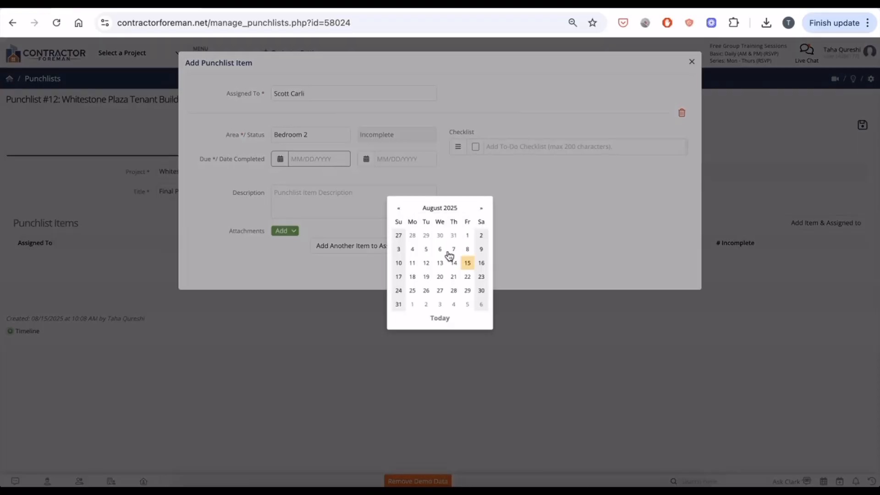
pyautogui.click(467, 276)
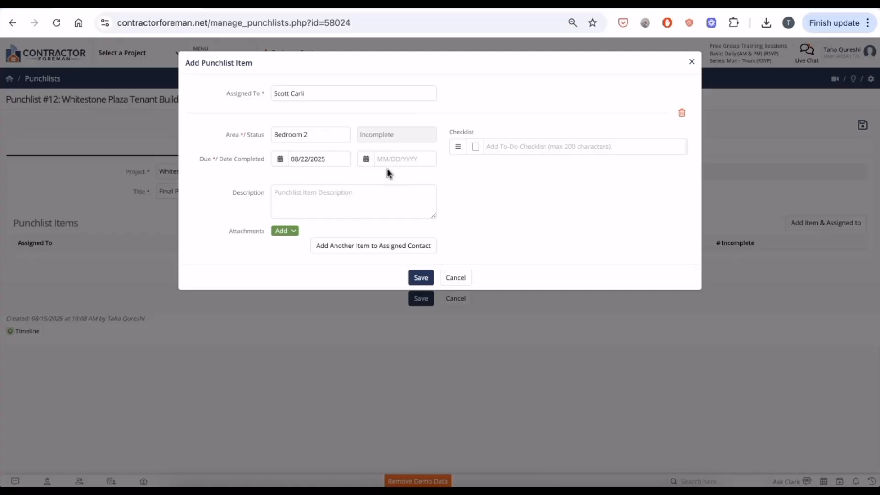
pyautogui.click(379, 207)
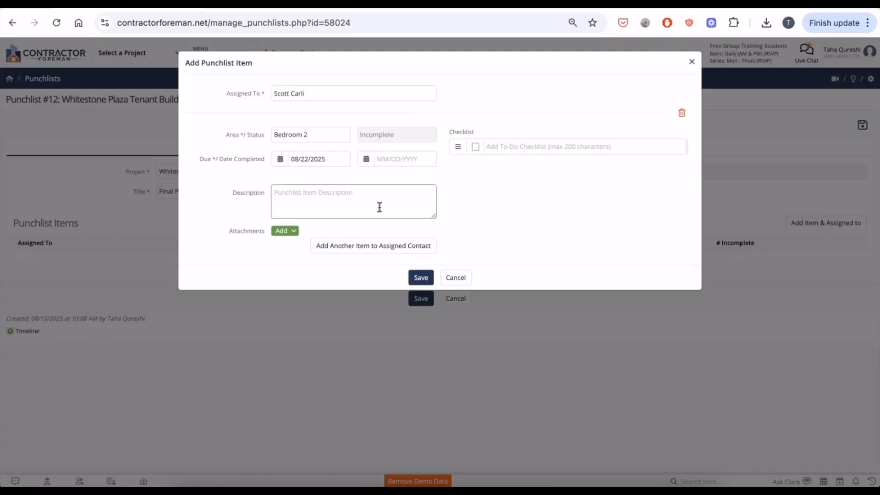
pyautogui.write('Damaged GFCI Outlet')
# - Upload the photo Damaged Outlet.jpg from the Desktop folder as an attachment to the punchlist item
pyautogui.click(288, 232)
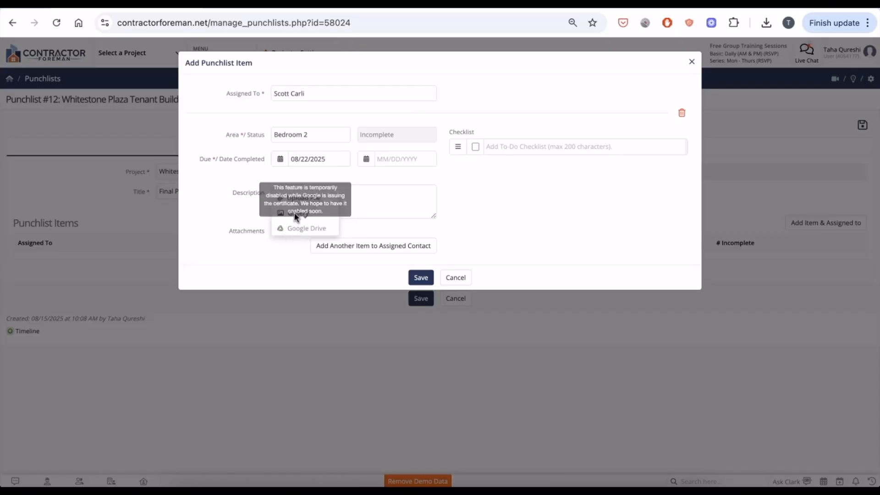
pyautogui.click(314, 199)
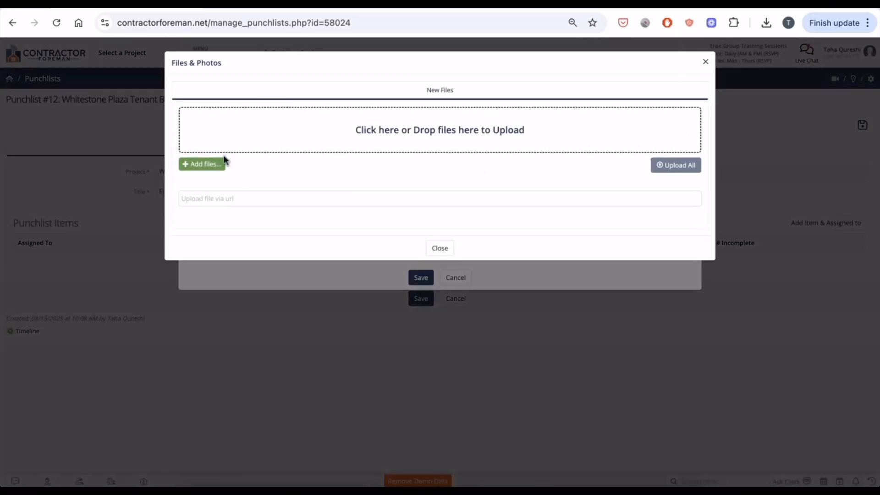
pyautogui.click(220, 165)
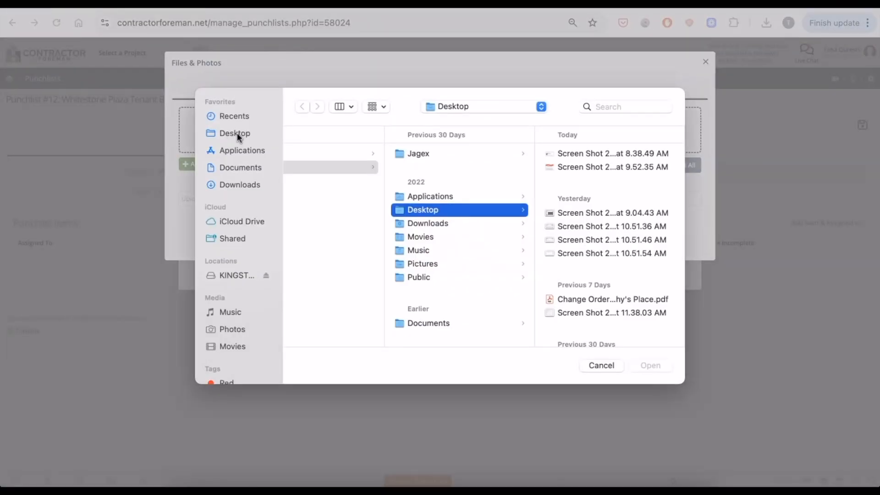
pyautogui.click(238, 133)
pyautogui.doubleClick(347, 167)
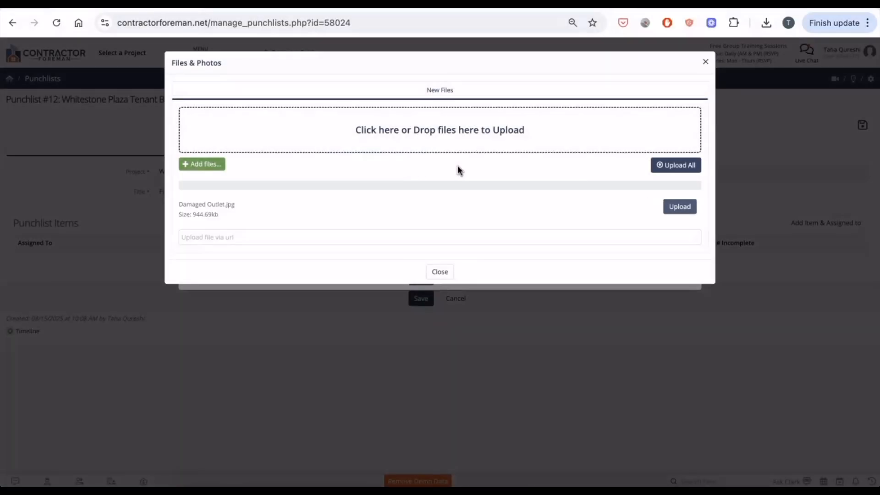
pyautogui.click(664, 204)
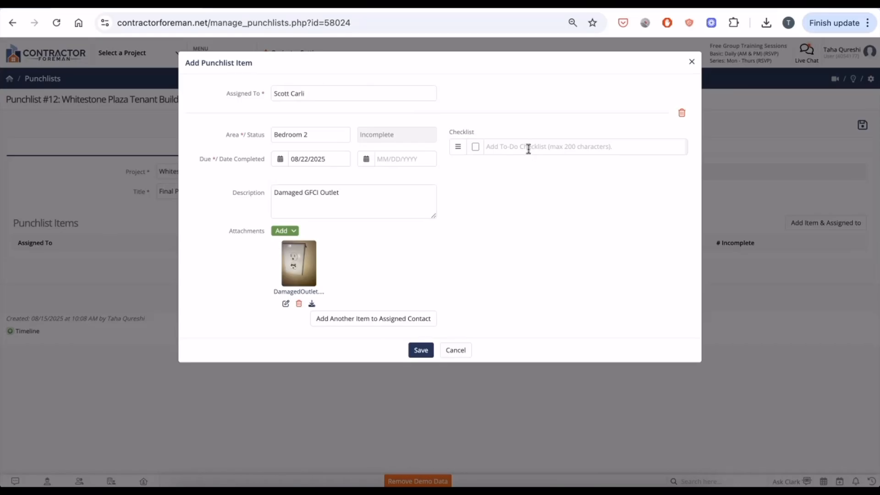
# - Add the checklist tasks "Replace damaged outlet cover" and "Ensure GFCI is working appropriately" to the Bedroom 2 item and save it
pyautogui.click(528, 147)
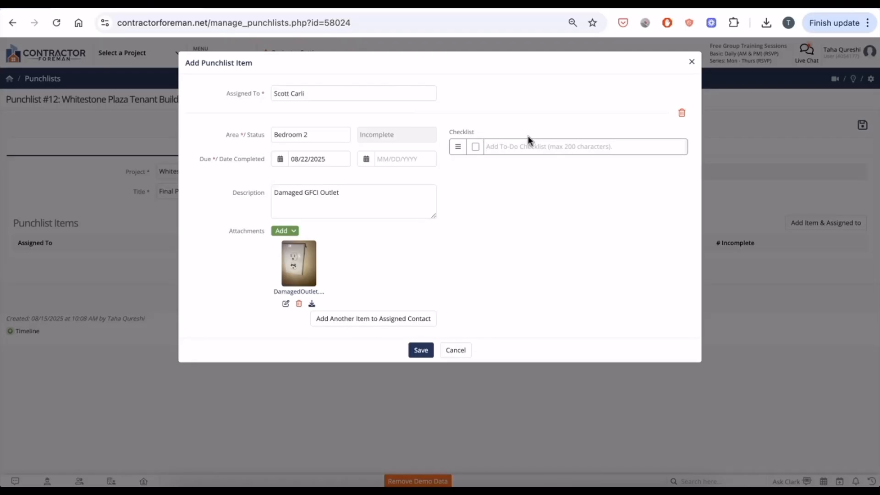
pyautogui.write('Replace damaged')
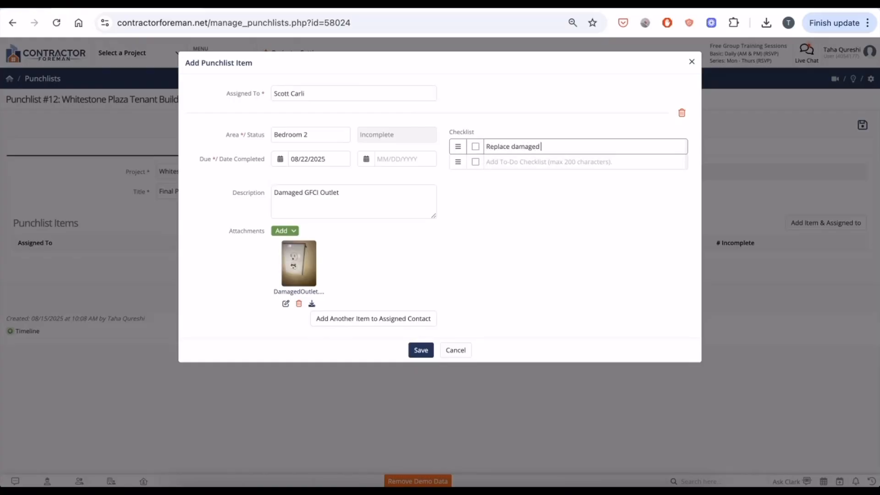
pyautogui.write(' outlet cover')
pyautogui.click(512, 161)
pyautogui.write('Ensure')
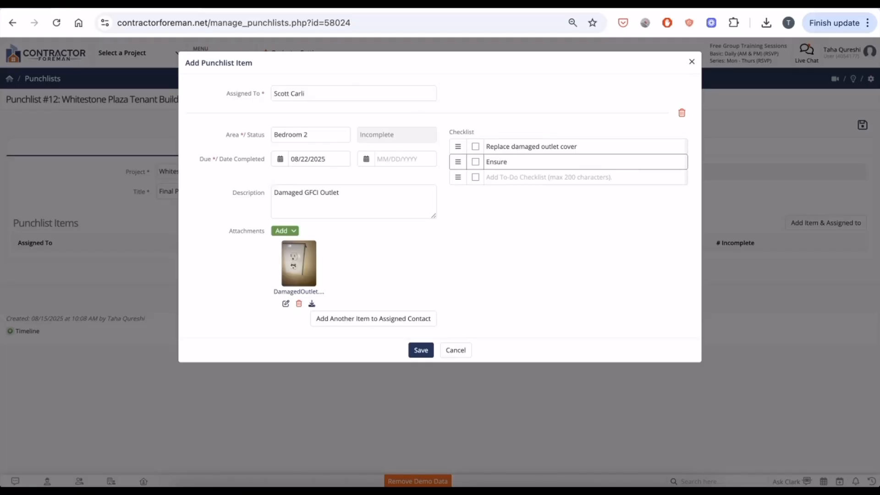
pyautogui.write(' GFCI is working ap')
pyautogui.write('opriatley')
pyautogui.rightClick(578, 163)
pyautogui.click(604, 161)
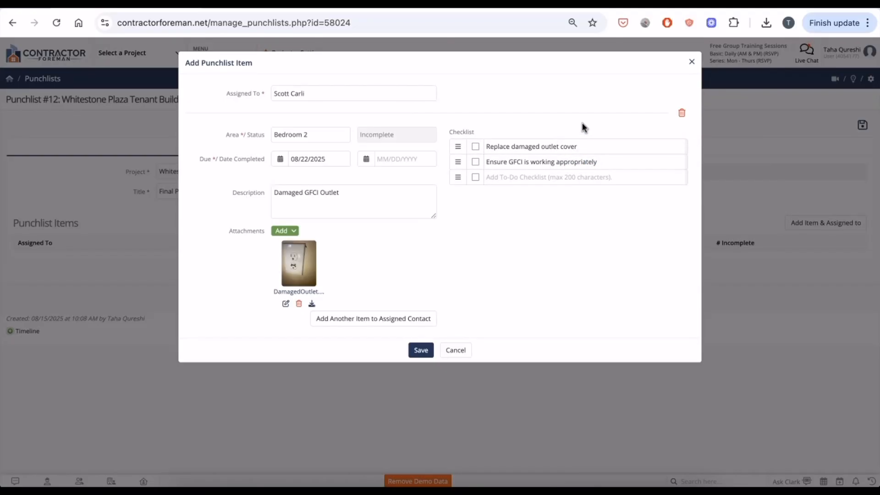
pyautogui.click(418, 350)
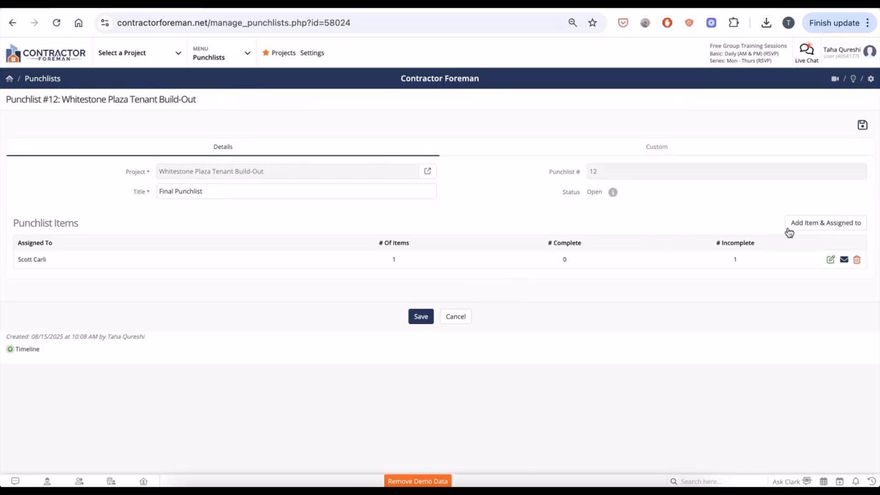
# - Add another punchlist item and assign it to the third employee in the contact list, a helper
pyautogui.click(796, 224)
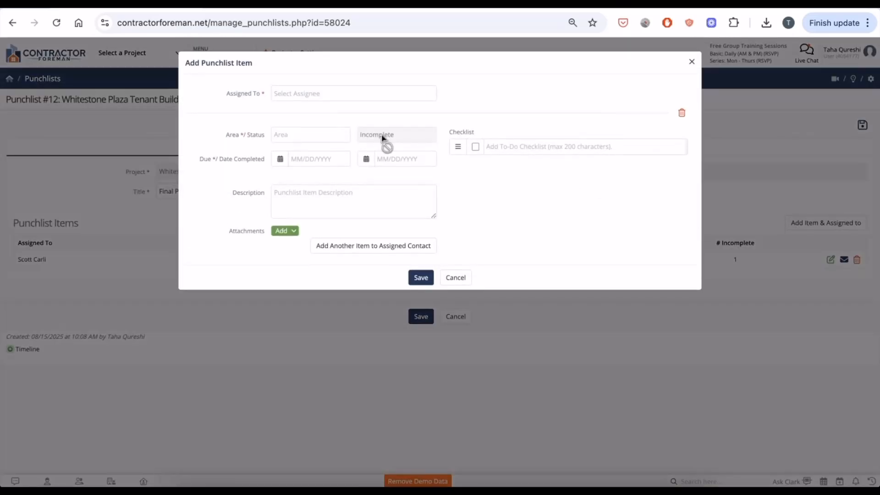
pyautogui.click(321, 98)
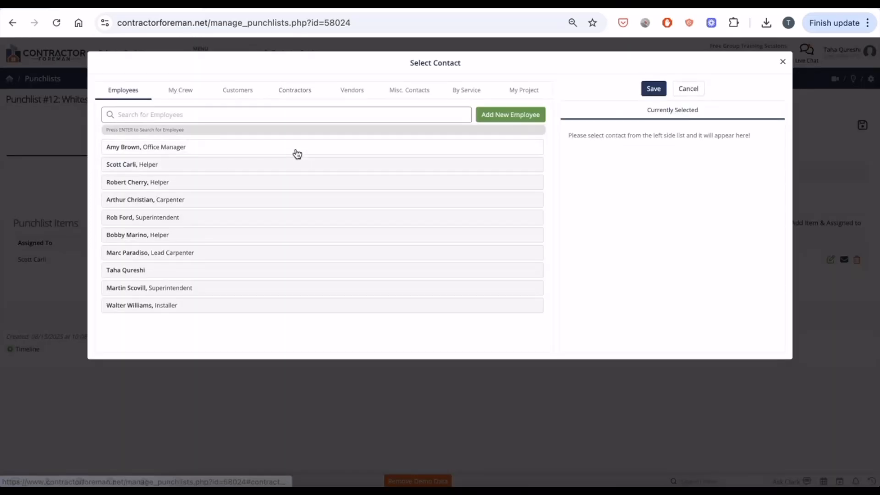
pyautogui.click(292, 187)
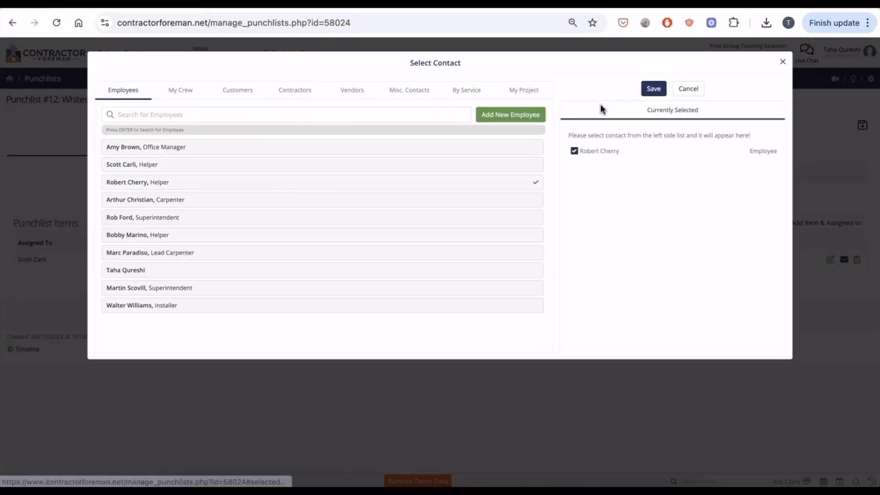
pyautogui.click(654, 90)
# - Set the new item's area to Washroom 1, its due date to 08/29/2025 and its description to "Damaged drywall needs to be repaired"
pyautogui.click(296, 137)
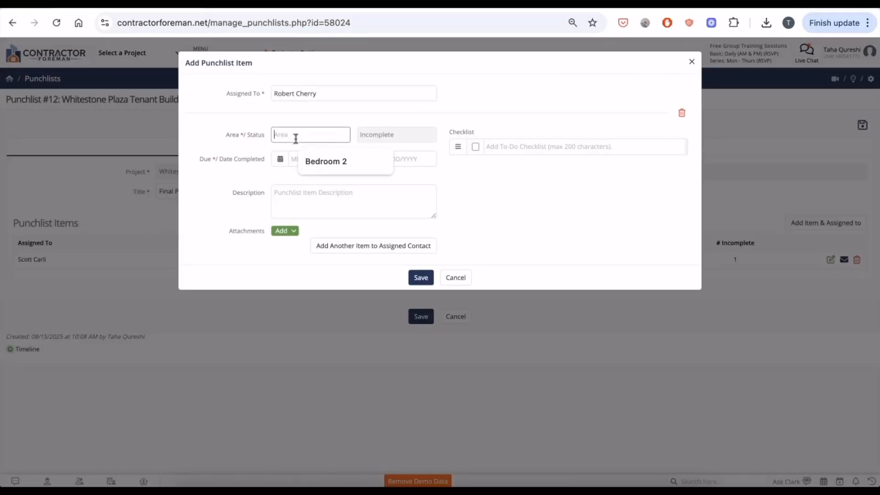
pyautogui.write('Washroom 1')
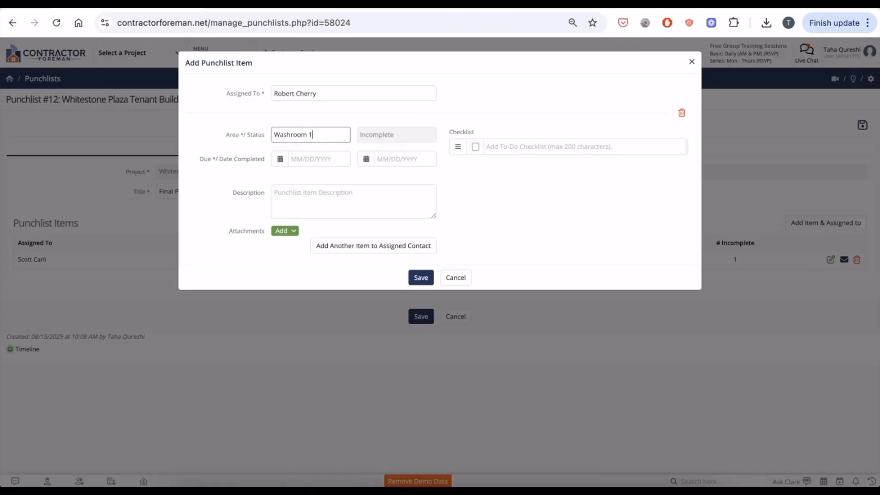
pyautogui.click(299, 158)
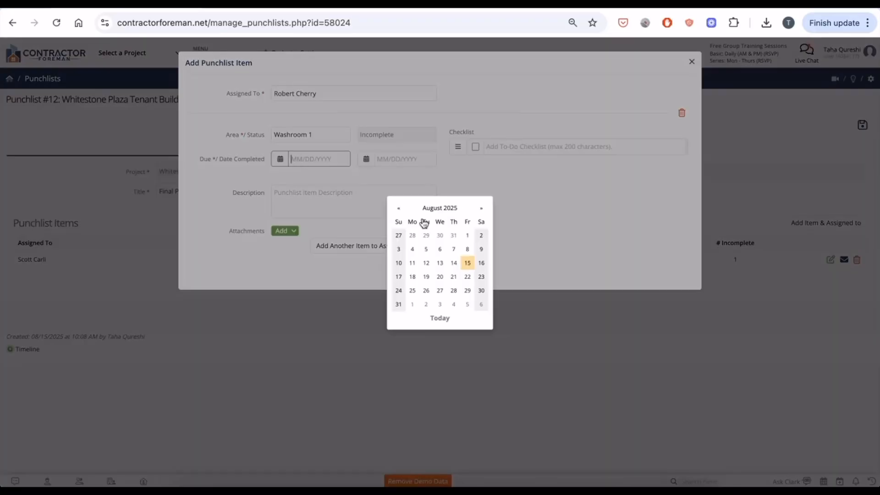
pyautogui.click(466, 291)
pyautogui.click(375, 202)
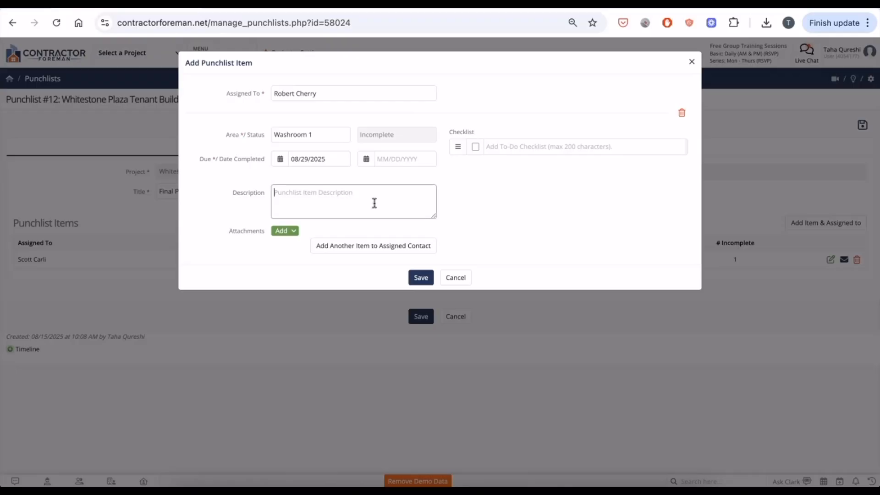
pyautogui.write('Damaged drywall needs to be repaired')
# - Upload the photo Damaged Drywall.jpeg from the Desktop folder as an attachment to the Washroom 1 item
pyautogui.click(286, 231)
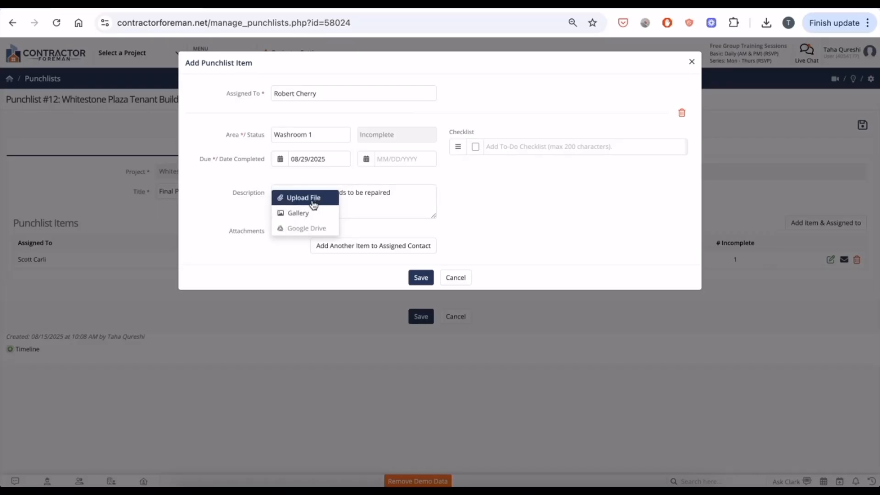
pyautogui.click(313, 204)
pyautogui.click(196, 163)
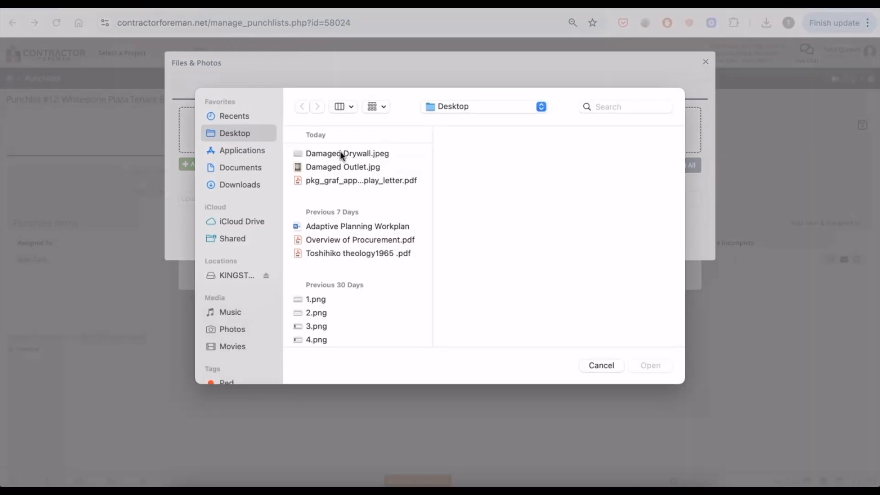
pyautogui.doubleClick(340, 150)
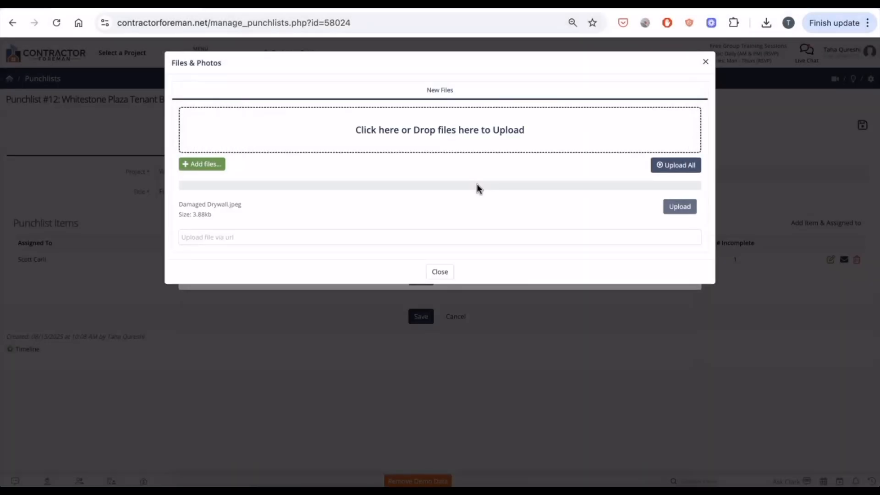
pyautogui.click(664, 167)
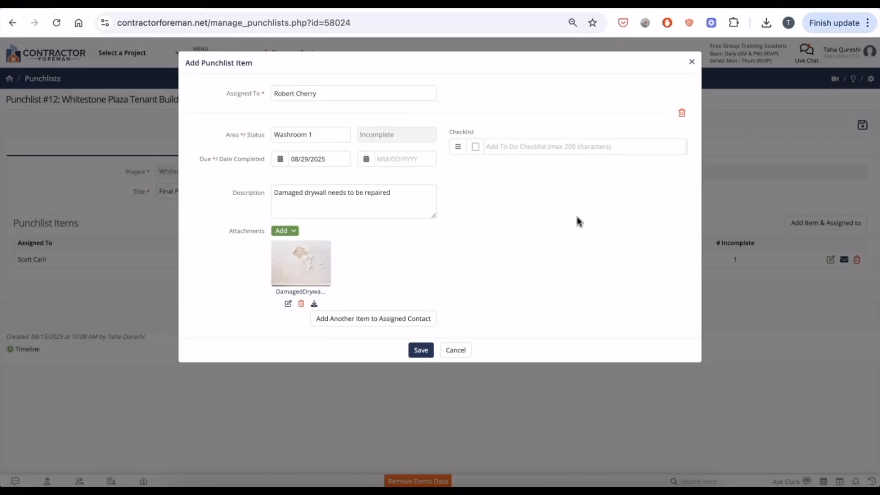
# - Add the checklist tasks "Cut and replace existing damaged drywall" and "Paint drywall to match existing color" to the Washroom 1 item and save it
pyautogui.click(516, 149)
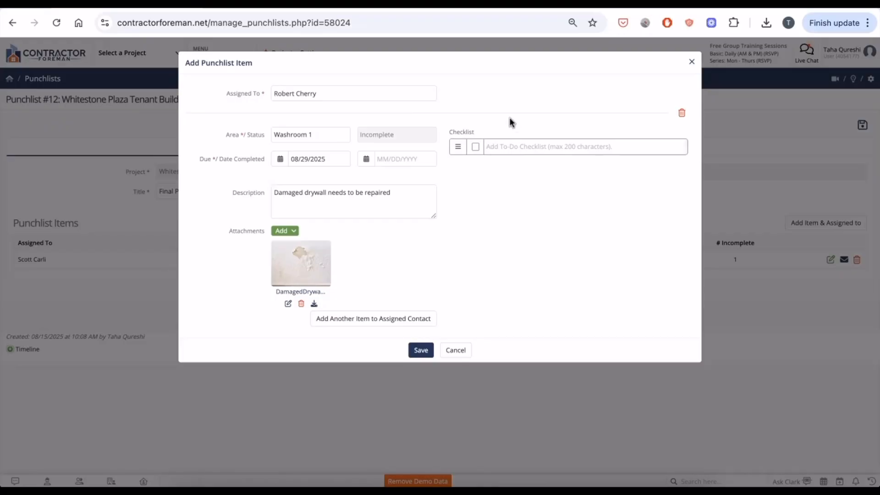
pyautogui.write('Cut and replac')
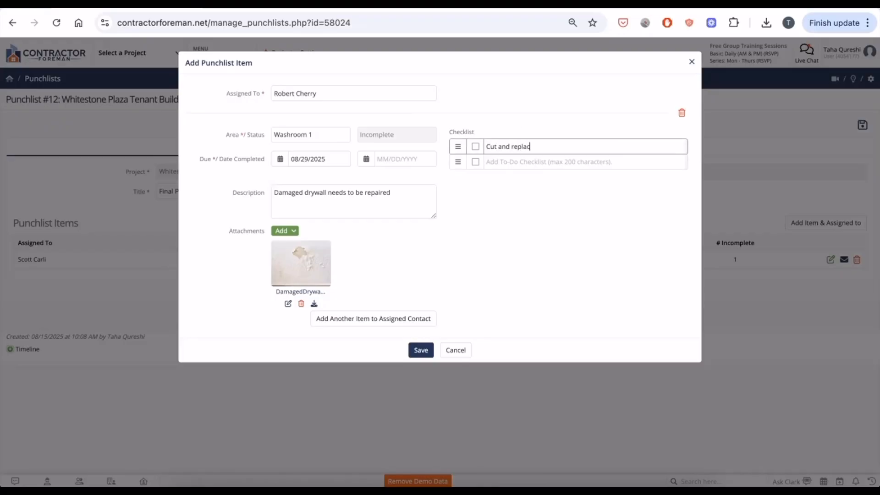
pyautogui.write('e existing damaged drywall')
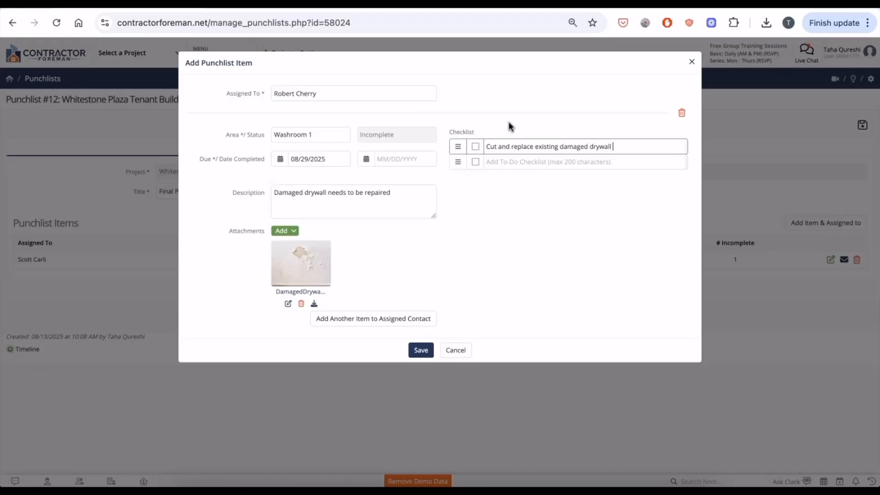
pyautogui.click(513, 163)
pyautogui.write('paint')
pyautogui.press('BackSpace')
pyautogui.press('BackSpace')
pyautogui.press('BackSpace')
pyautogui.press('BackSpace')
pyautogui.press('BackSpace')
pyautogui.press('BackSpace')
pyautogui.write('P')
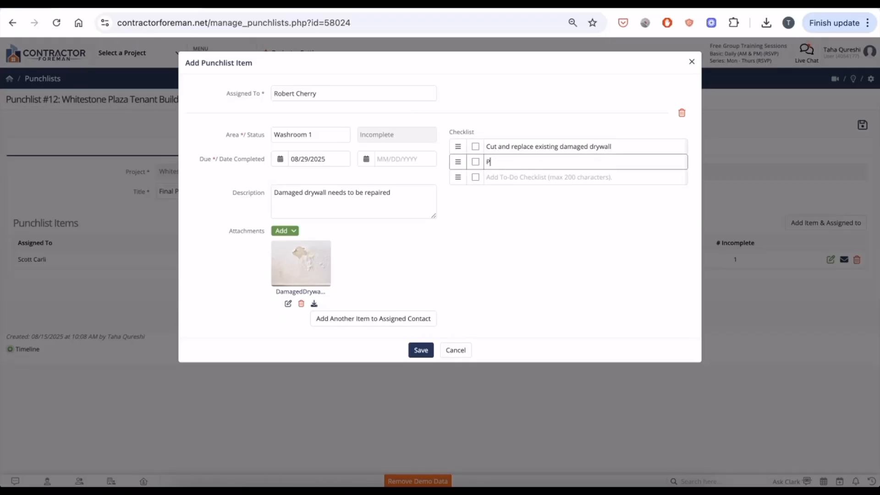
pyautogui.write('aint drywall to match existing ')
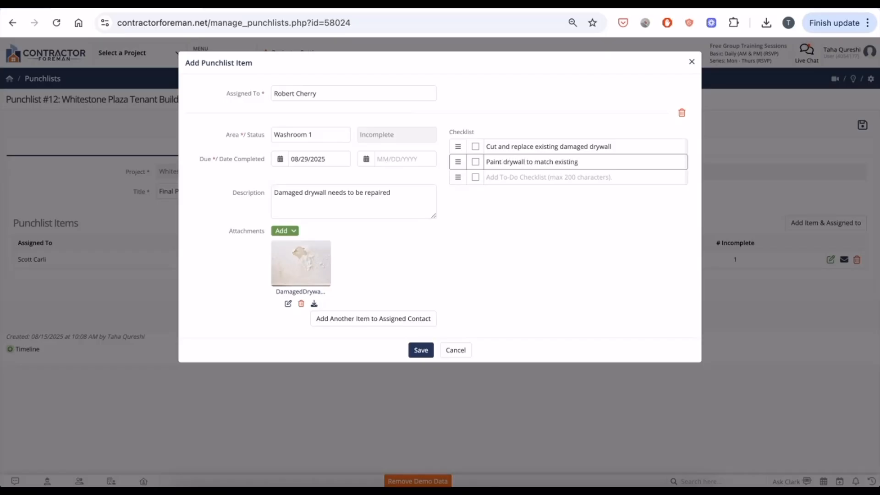
pyautogui.write('color')
pyautogui.click(493, 228)
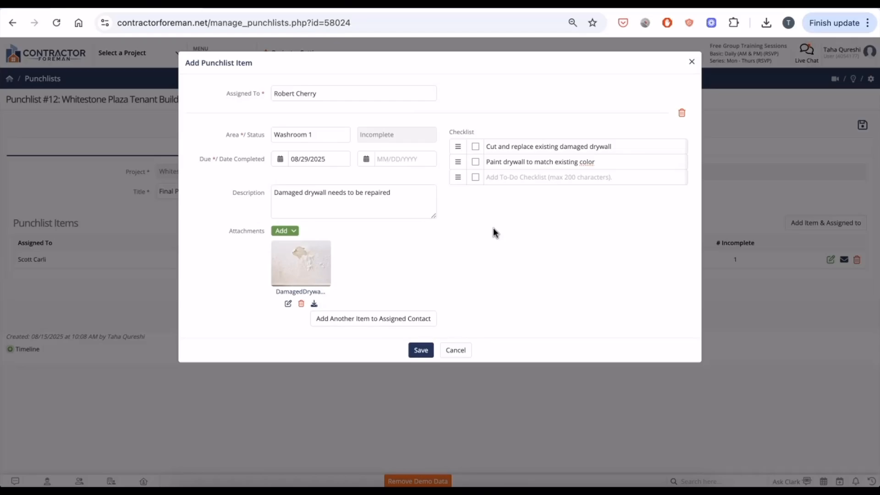
pyautogui.click(416, 351)
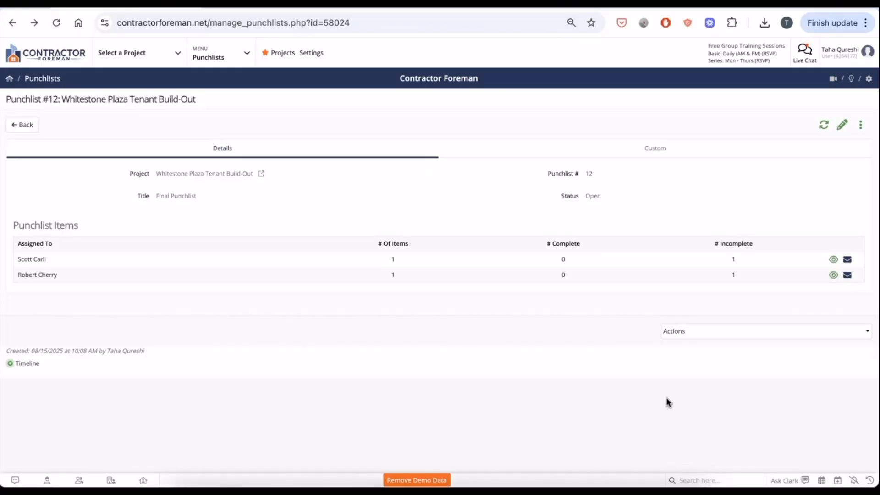
# - Preview the punchlist's PDF, look through both pages and close the preview
pyautogui.click(683, 334)
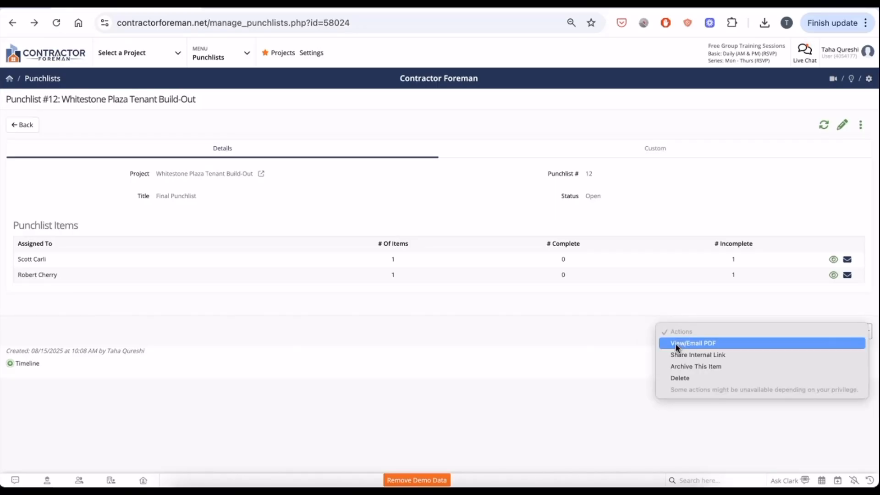
pyautogui.click(681, 342)
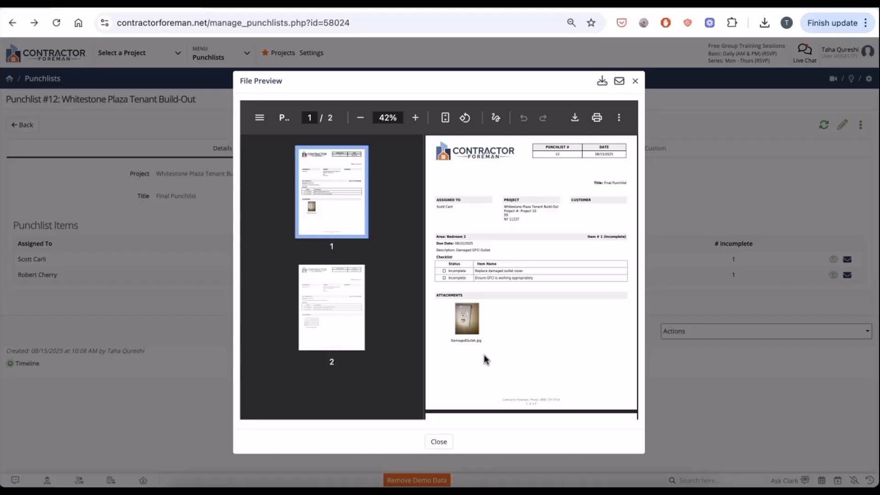
pyautogui.scroll(-5, 485, 360)
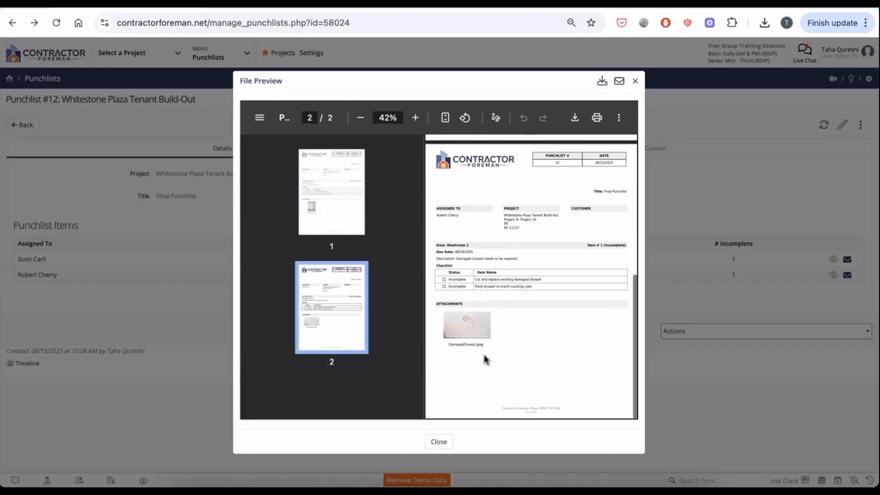
pyautogui.scroll(5, 484, 360)
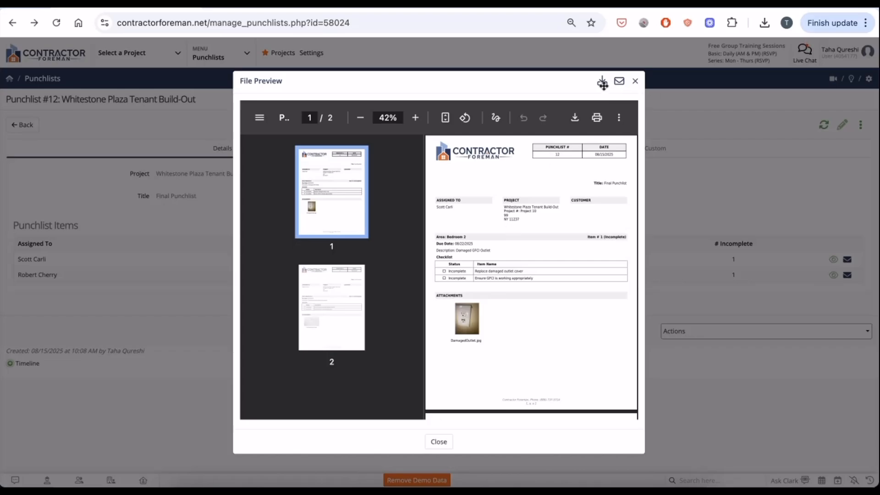
pyautogui.click(634, 82)
# - Display the internal share link for the punchlist and close it
pyautogui.click(700, 326)
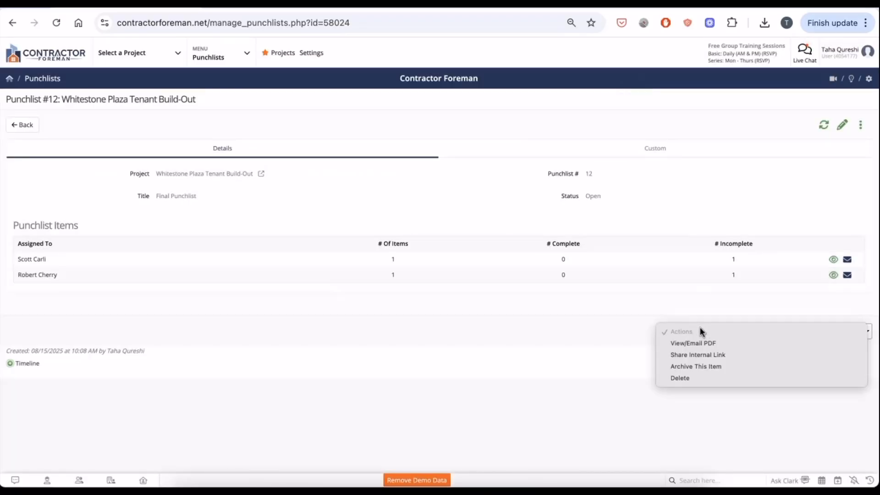
pyautogui.click(698, 351)
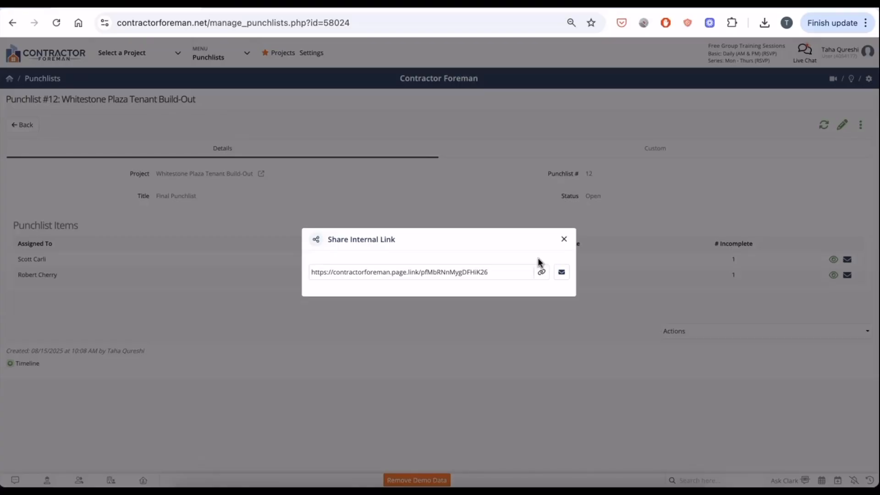
pyautogui.click(564, 240)
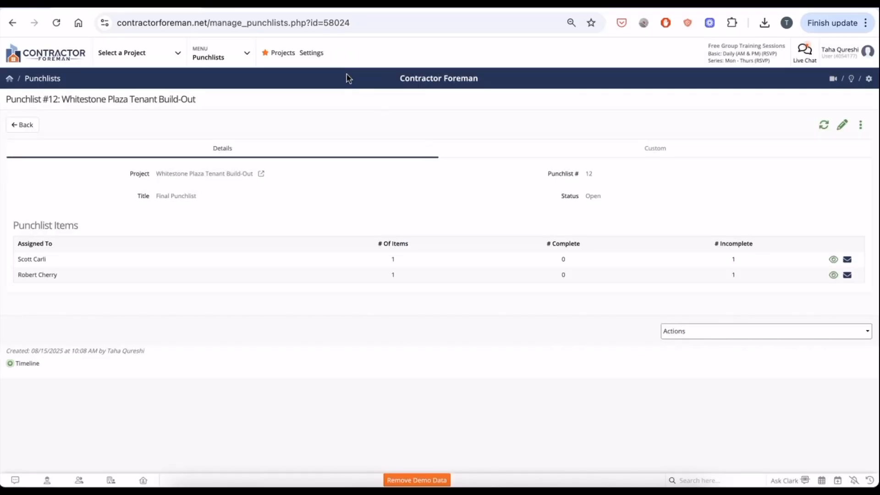
# - Find the Punchlists entries in the notification settings by searching for "punch" and turn off email notifications for Assigned Punchlist
pyautogui.click(312, 53)
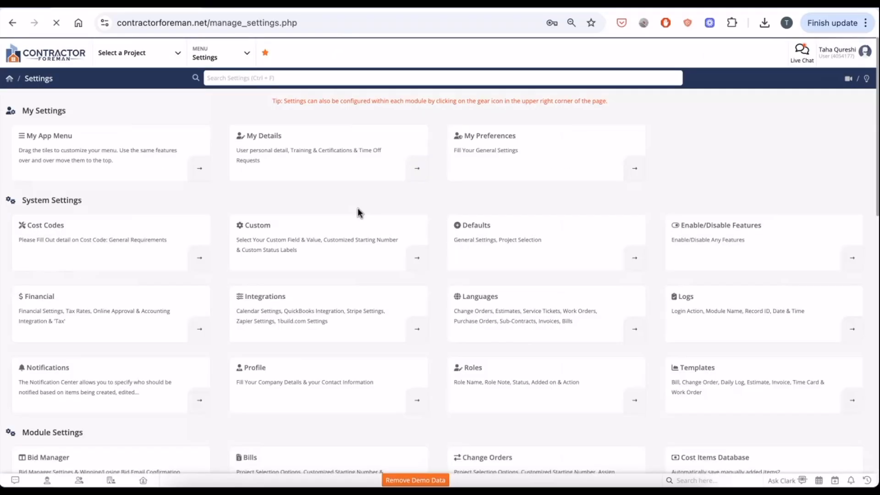
pyautogui.click(72, 372)
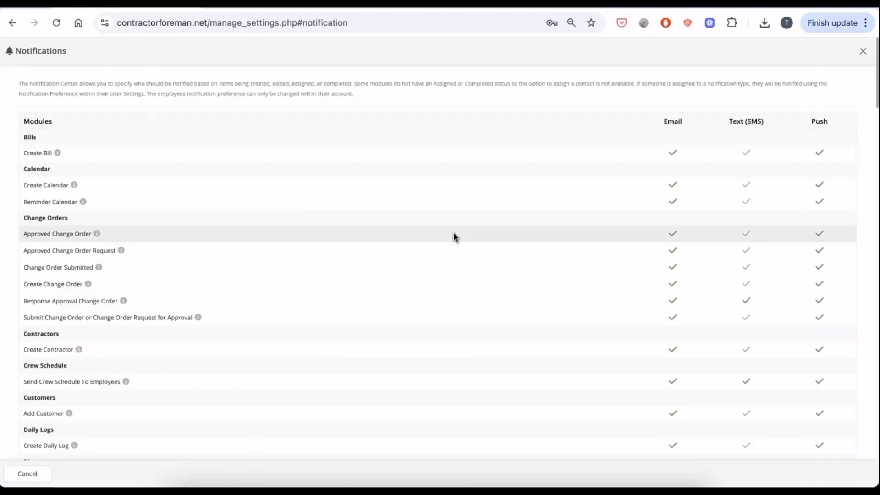
pyautogui.scroll(-1, 453, 234)
pyautogui.hotkey('ctrl', 'f')
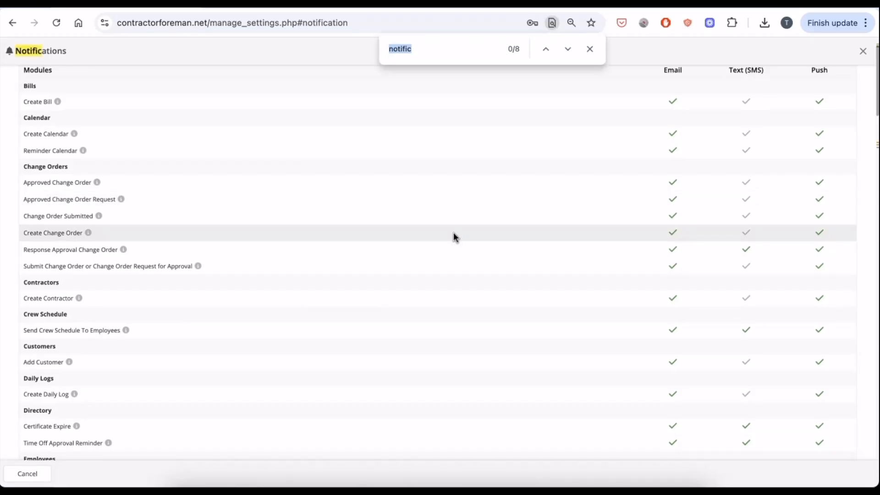
pyautogui.write('punch')
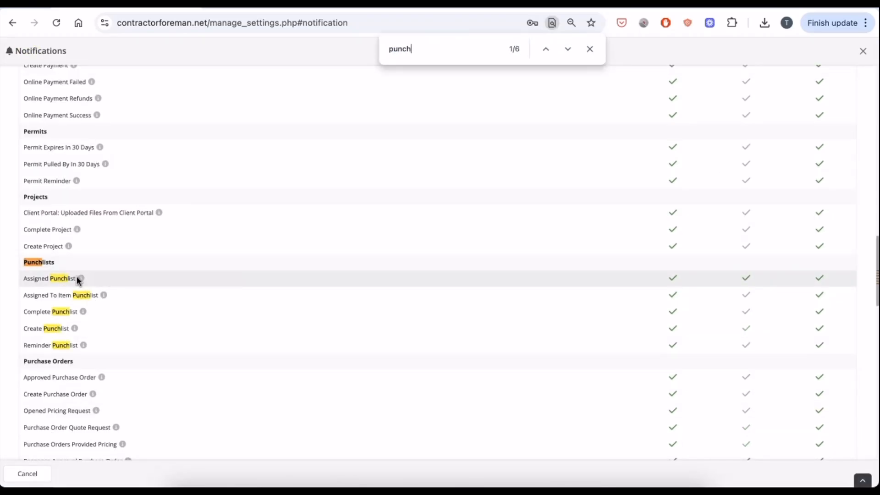
pyautogui.click(674, 281)
# - Turn off email notifications and turn on text (SMS) notifications for Complete Punchlist
pyautogui.scroll(4, 748, 286)
pyautogui.scroll(10, 748, 286)
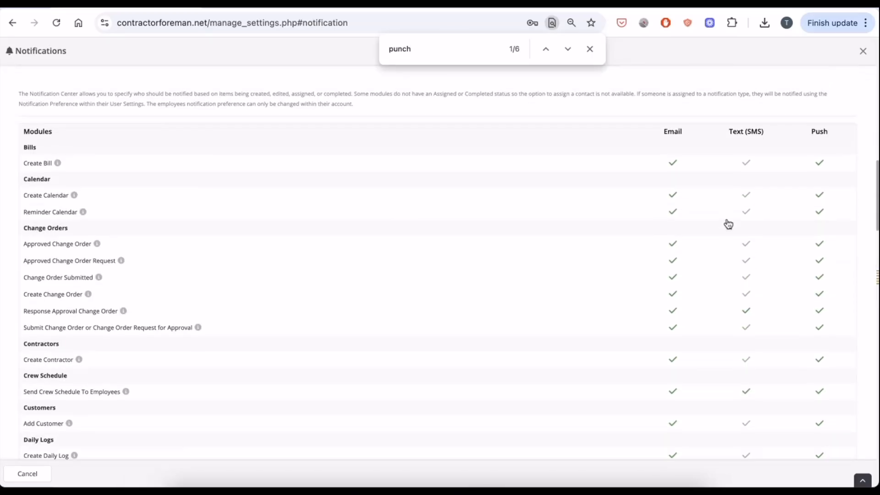
pyautogui.scroll(-20, 723, 122)
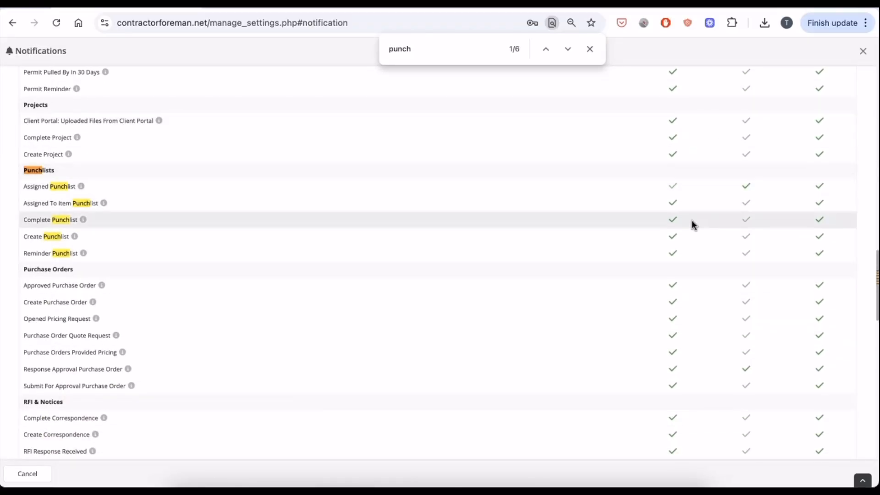
pyautogui.click(673, 221)
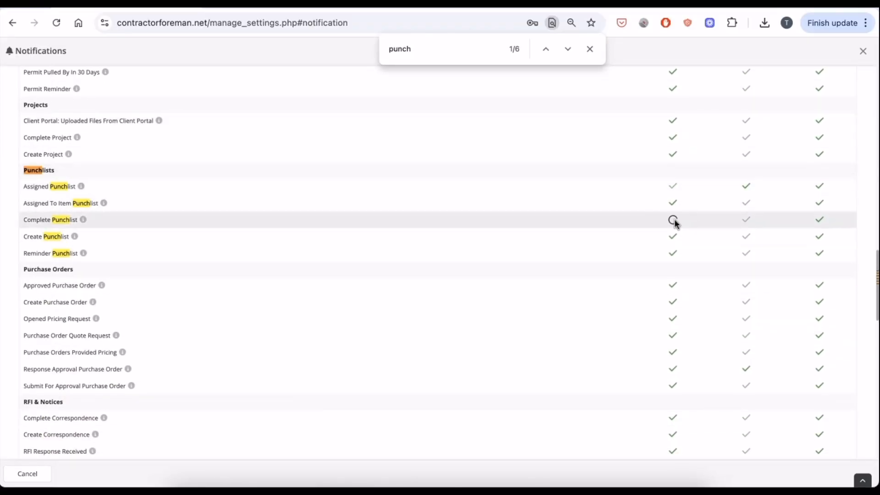
pyautogui.click(747, 221)
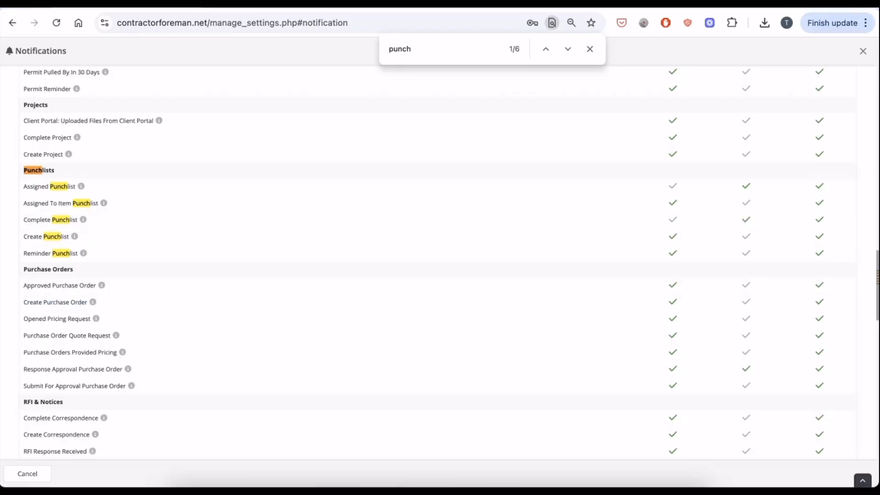